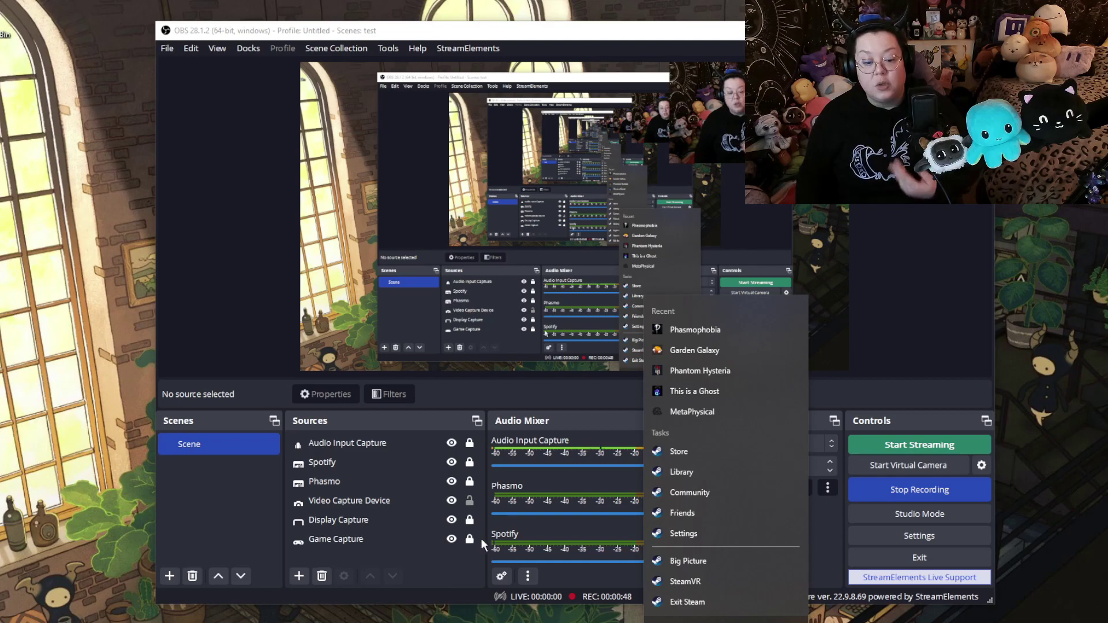
- Launch Phasmophobia to its main menu, then switch back to OBS Studio with Alt+Tab
click(431, 562)
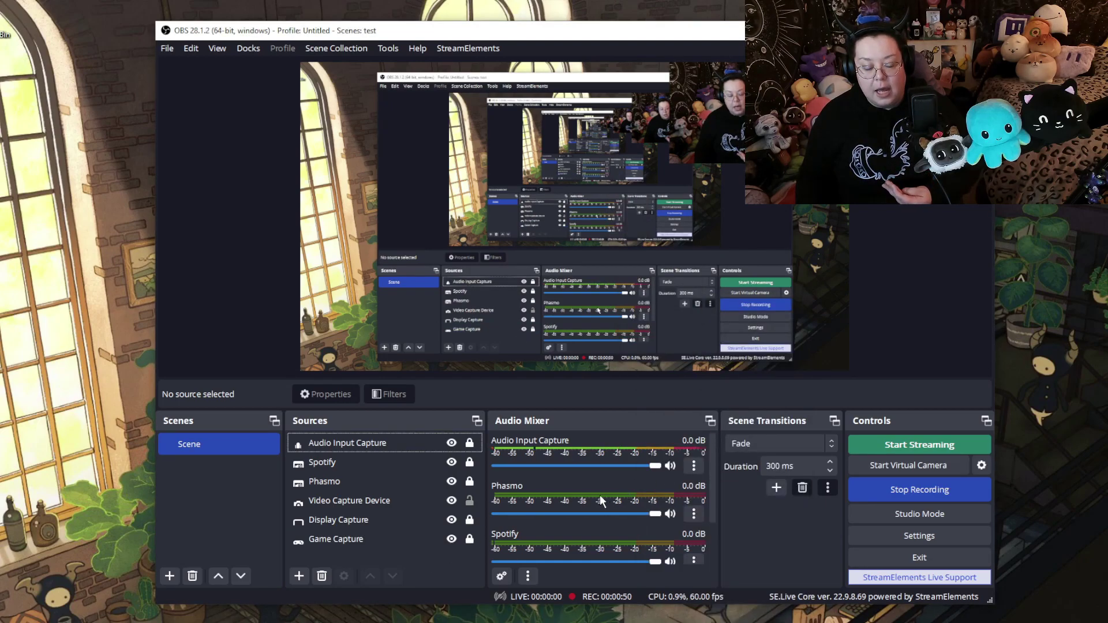
scroll(552, 493, down, 2)
scroll(551, 495, up, 1)
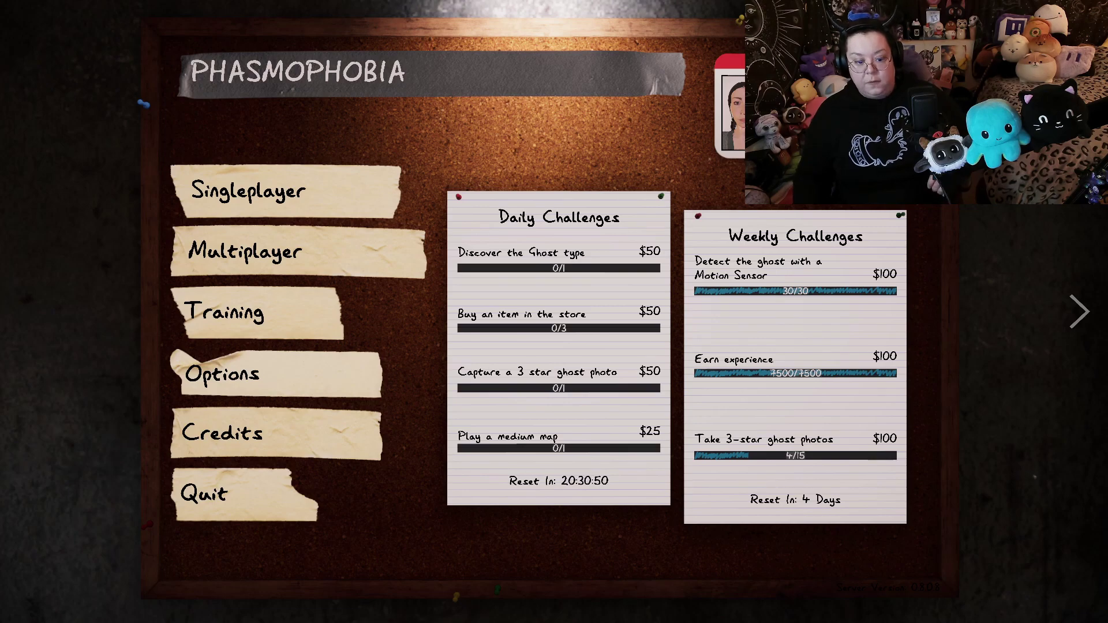
key(alt+Tab)
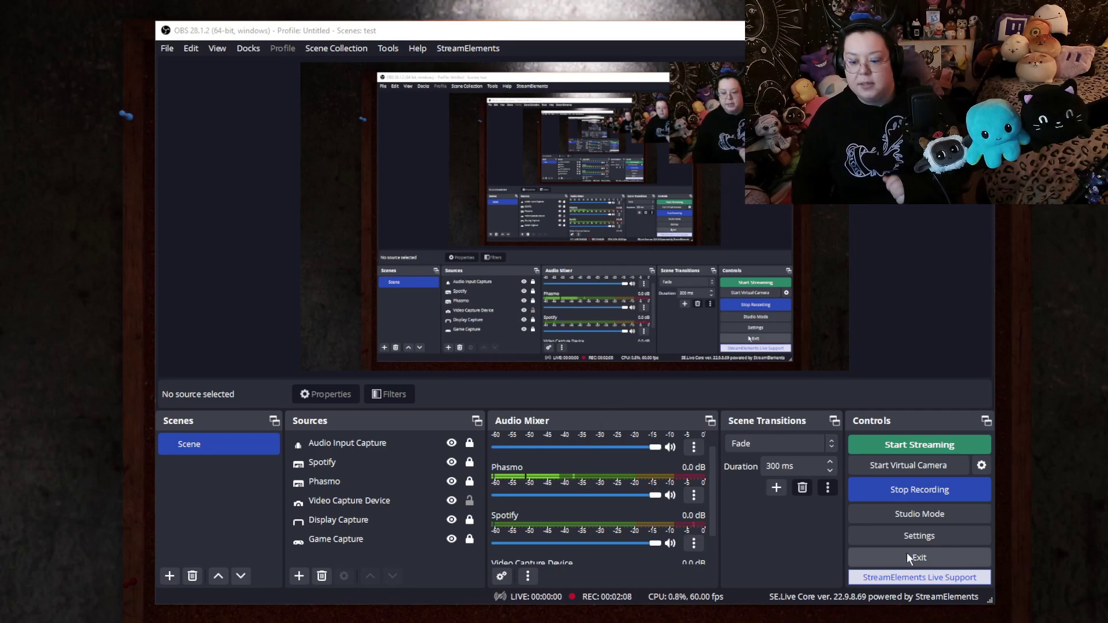
- Open OBS Settings, move it left, and confirm every Global Audio Device is Disabled
click(886, 532)
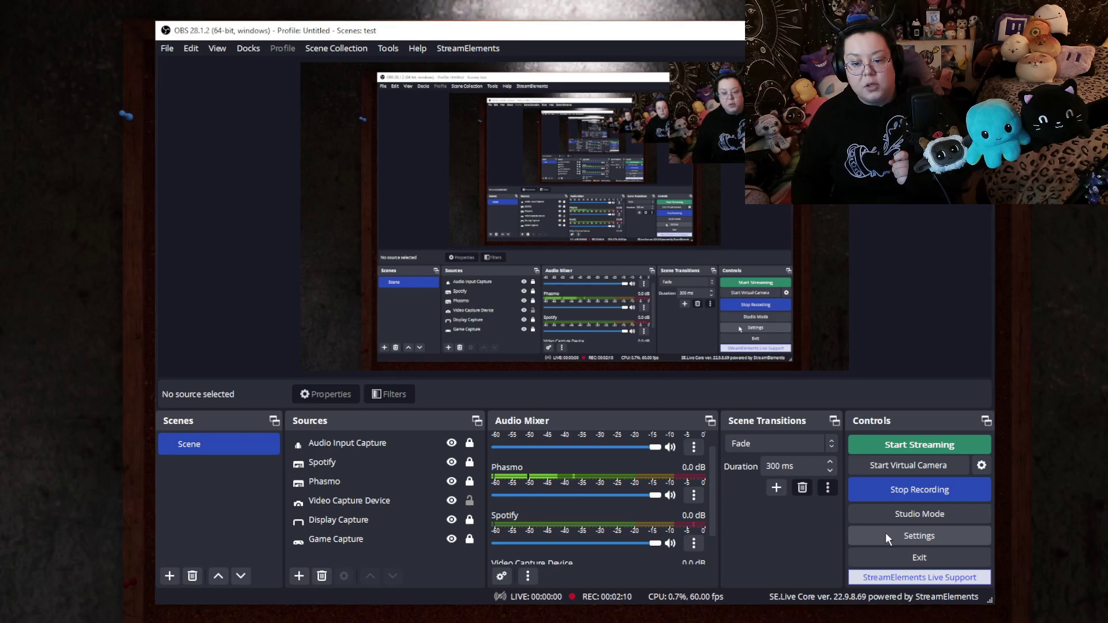
drag(548, 75, 366, 75)
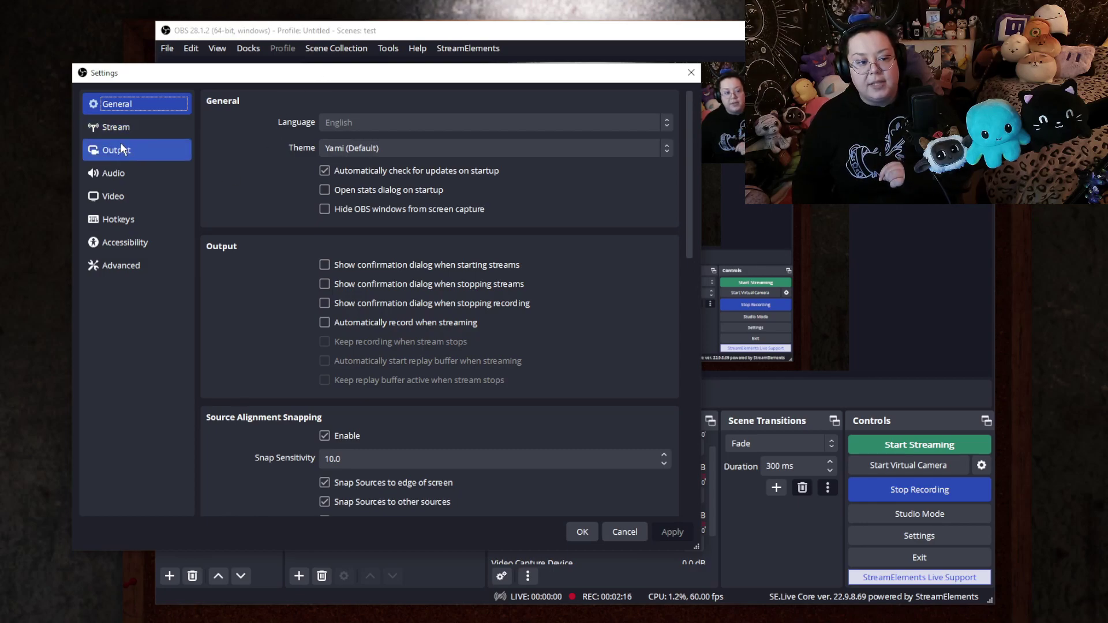
click(120, 174)
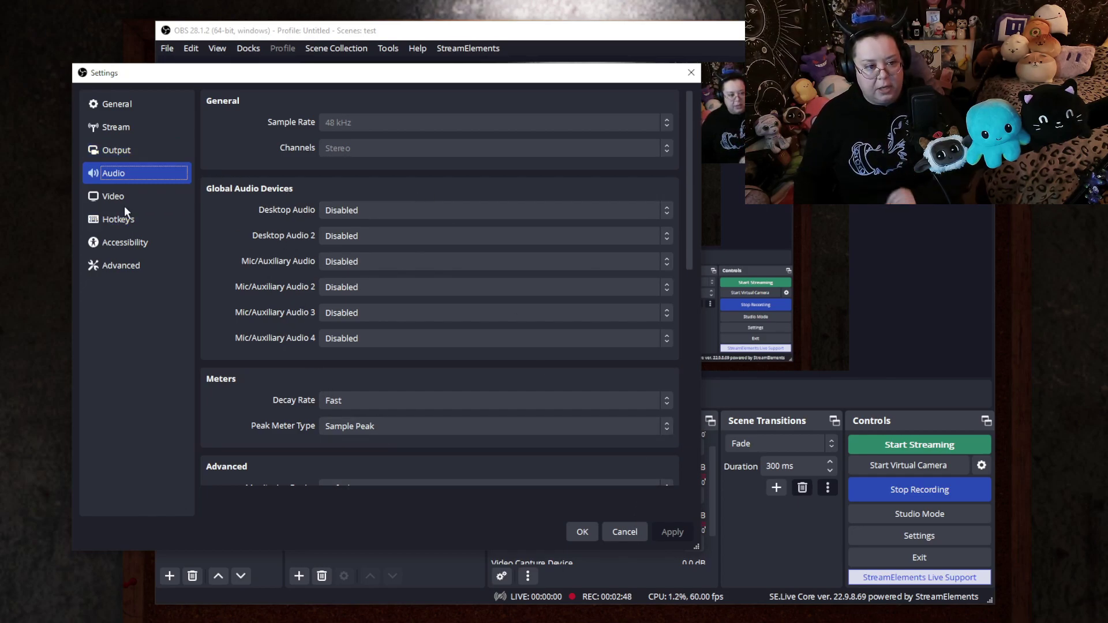
- Review the Audio Track boxes under Output > Recording, then close Settings without applying changes
click(124, 163)
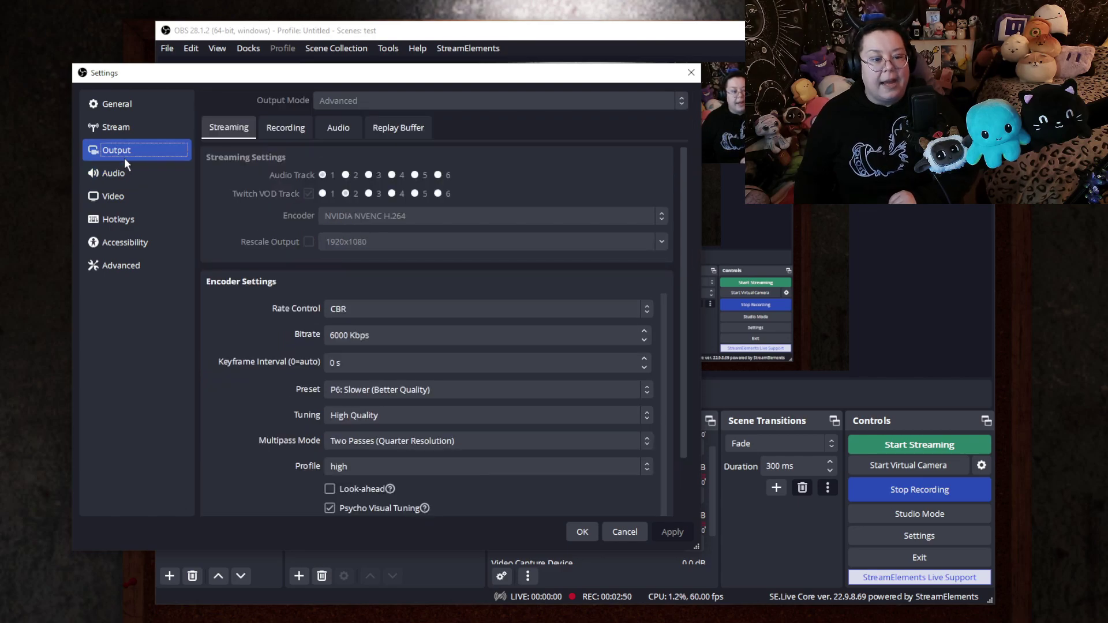
mouse_move(571, 79)
mouse_down()
mouse_move(872, 289)
mouse_move(616, 129)
mouse_move(616, 75)
mouse_move(577, 86)
mouse_move(585, 82)
mouse_up()
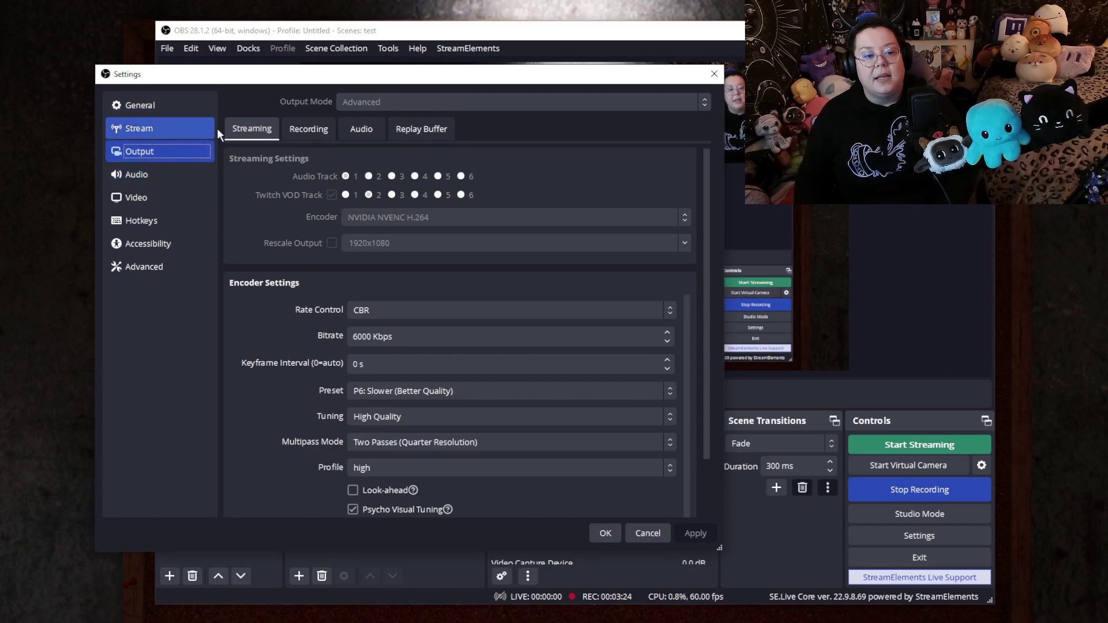
click(292, 131)
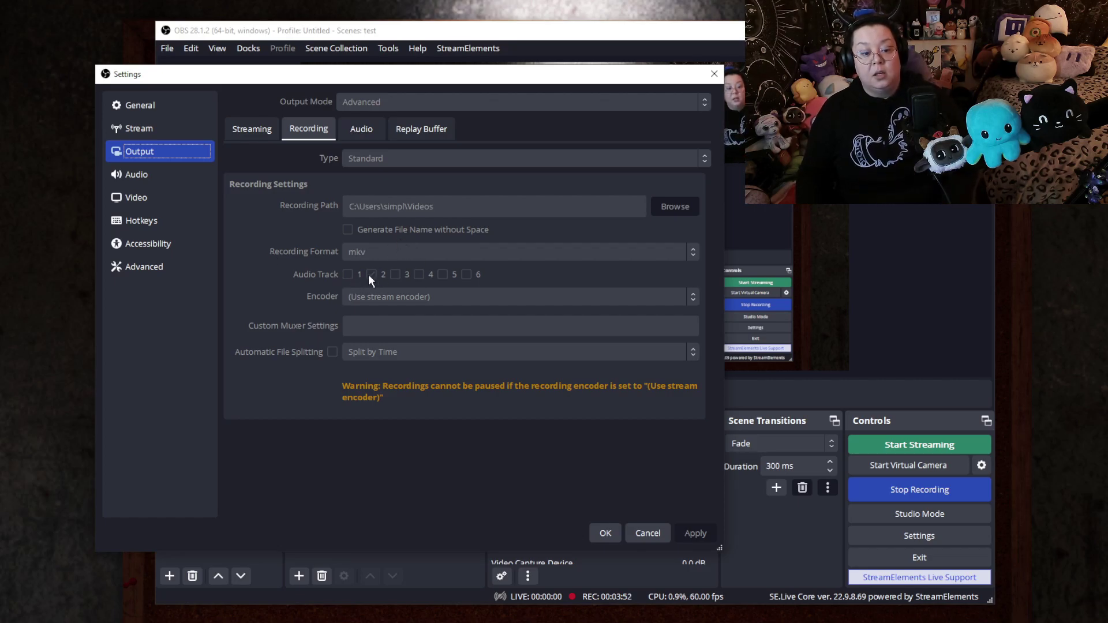
click(640, 536)
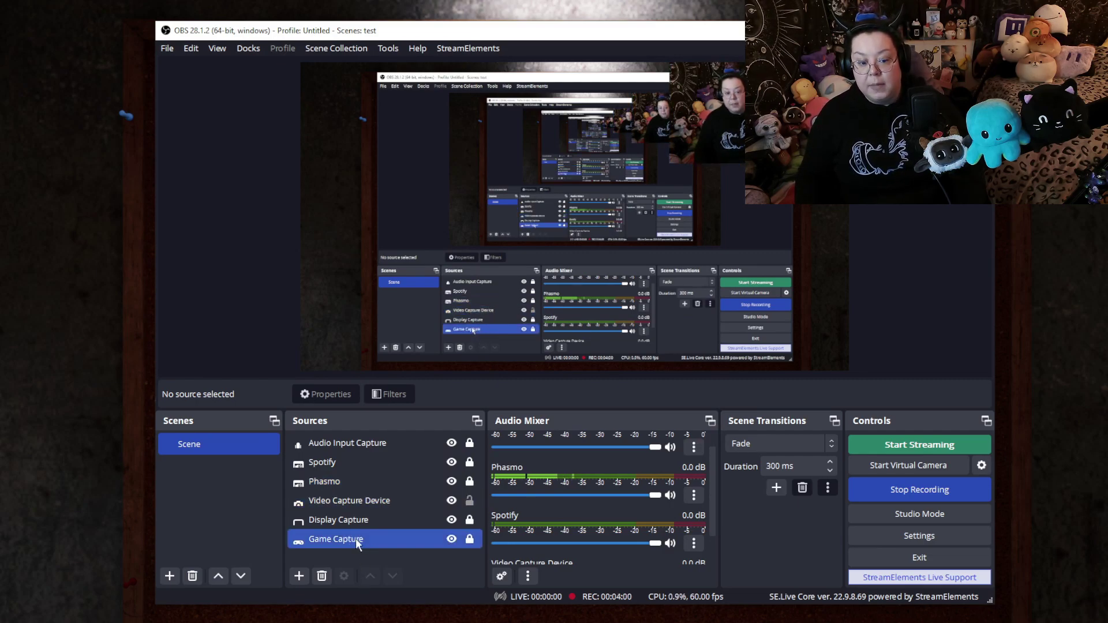
- Toggle Display Capture visibility off and on, then bring up the source types list
click(451, 520)
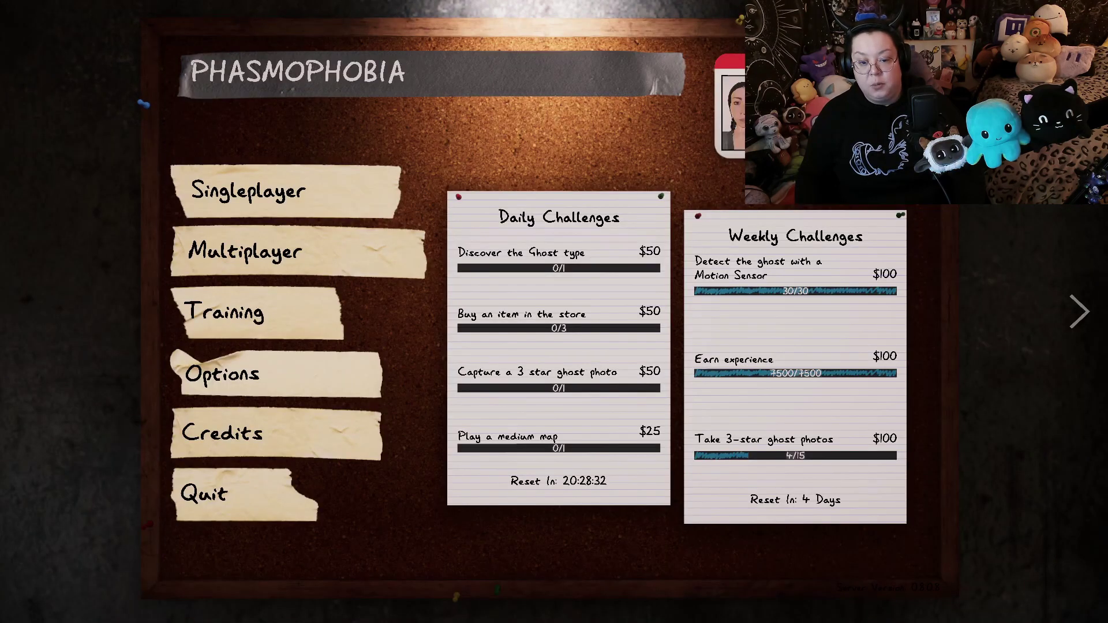
click(451, 521)
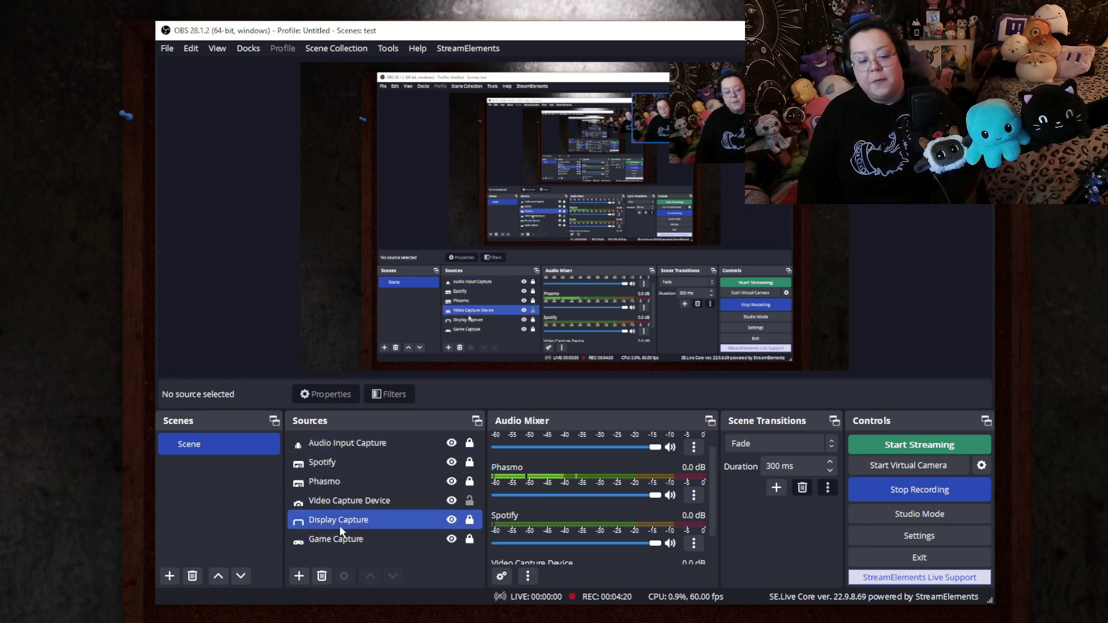
click(298, 575)
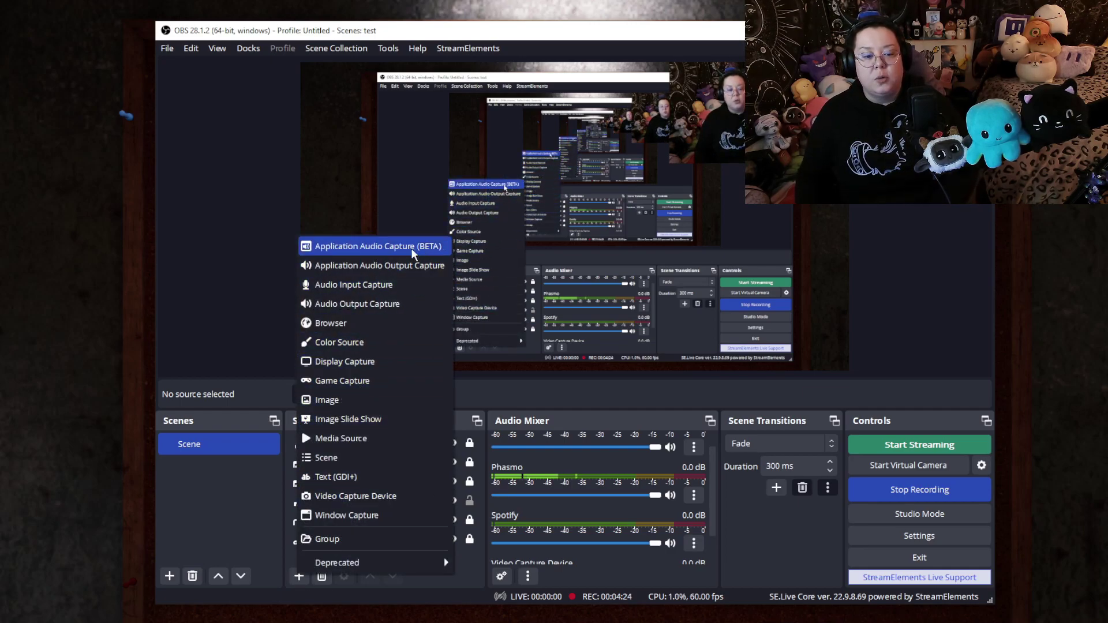
click(288, 574)
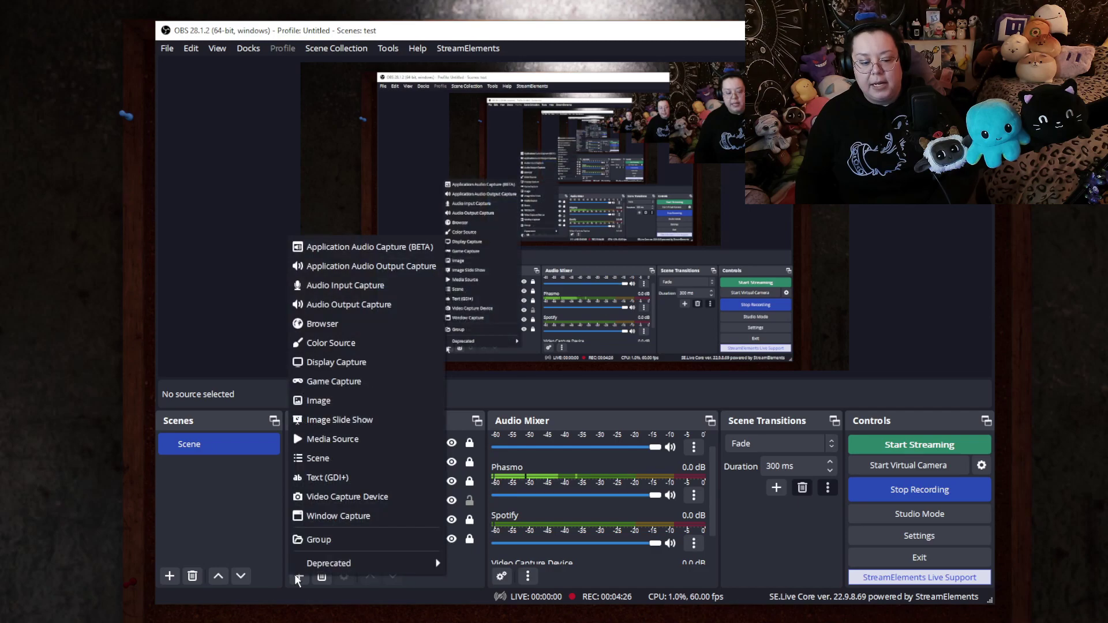
key(alt+Tab)
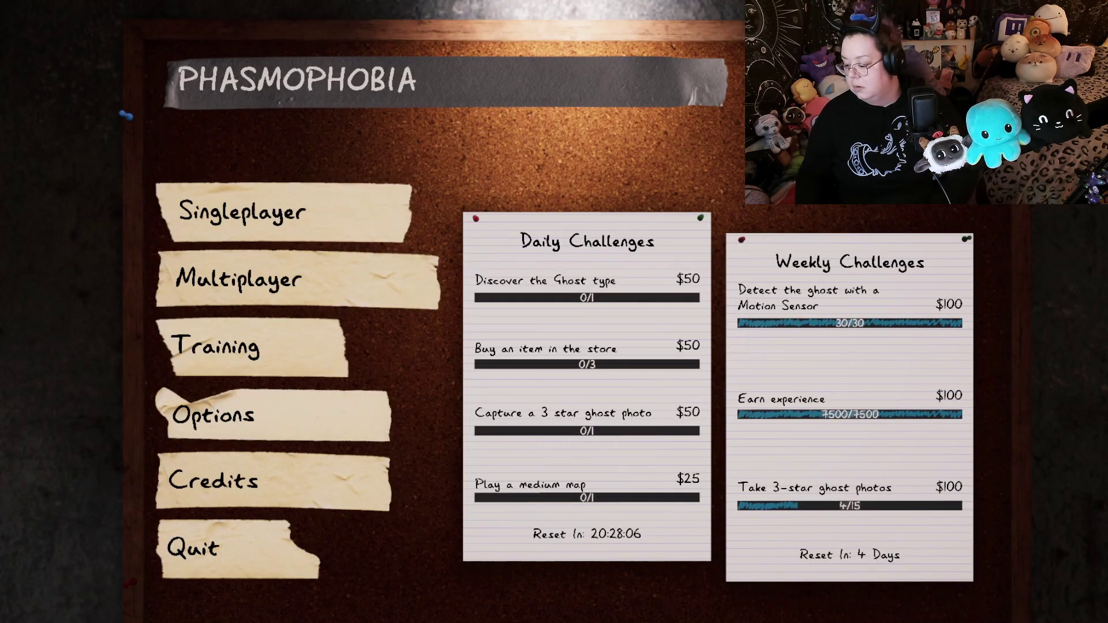
key(alt+Tab)
click(298, 576)
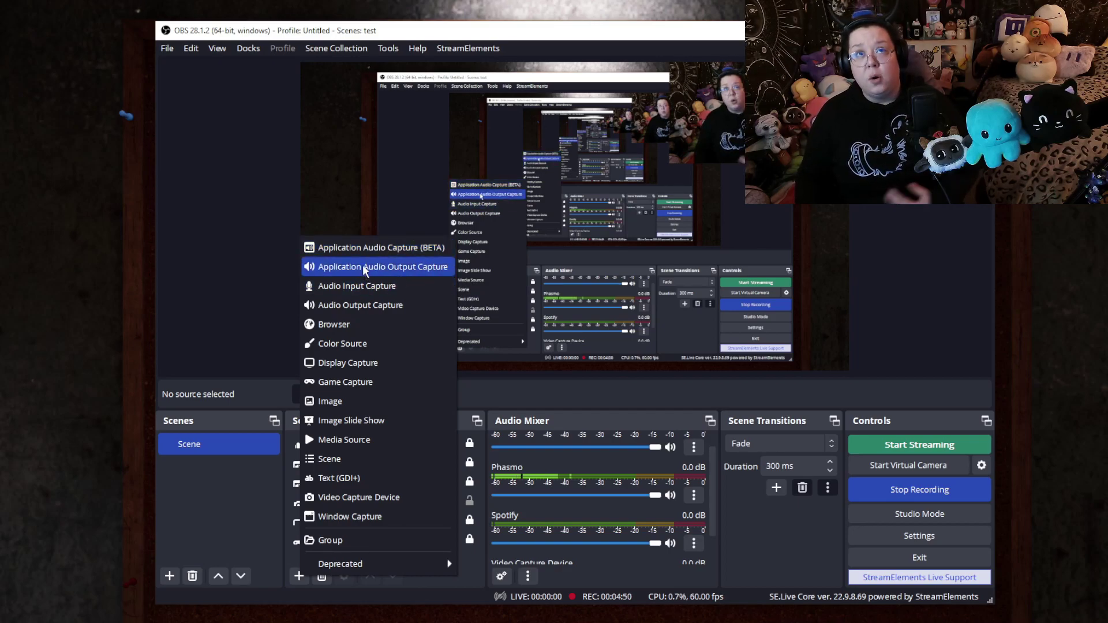
- Create an Application Audio Capture (BETA) source named 'Browser'
click(395, 248)
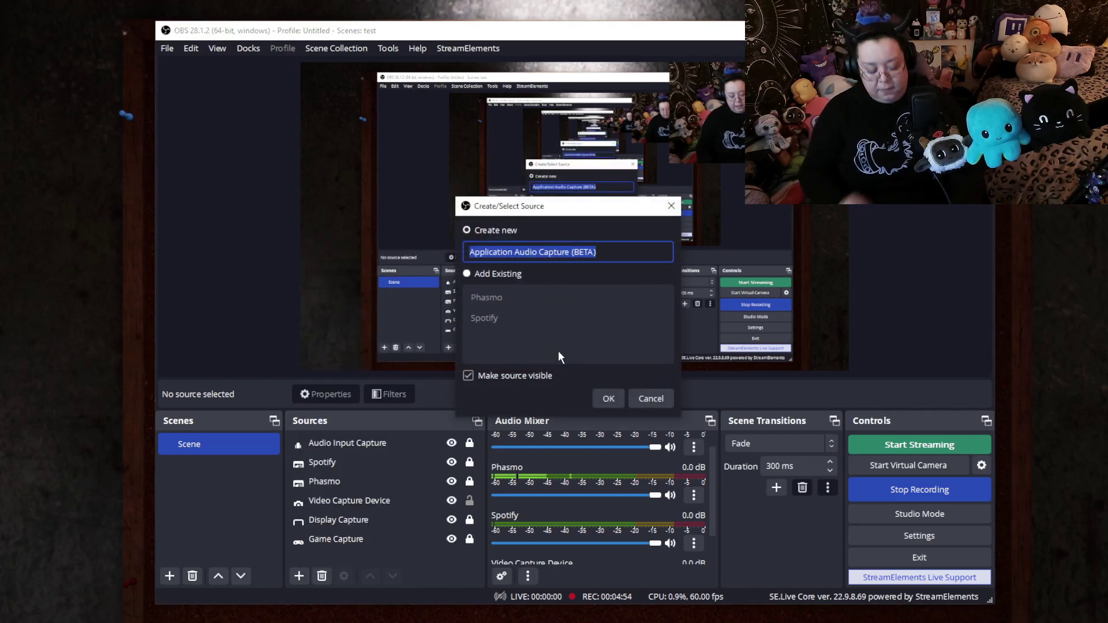
text(Browser)
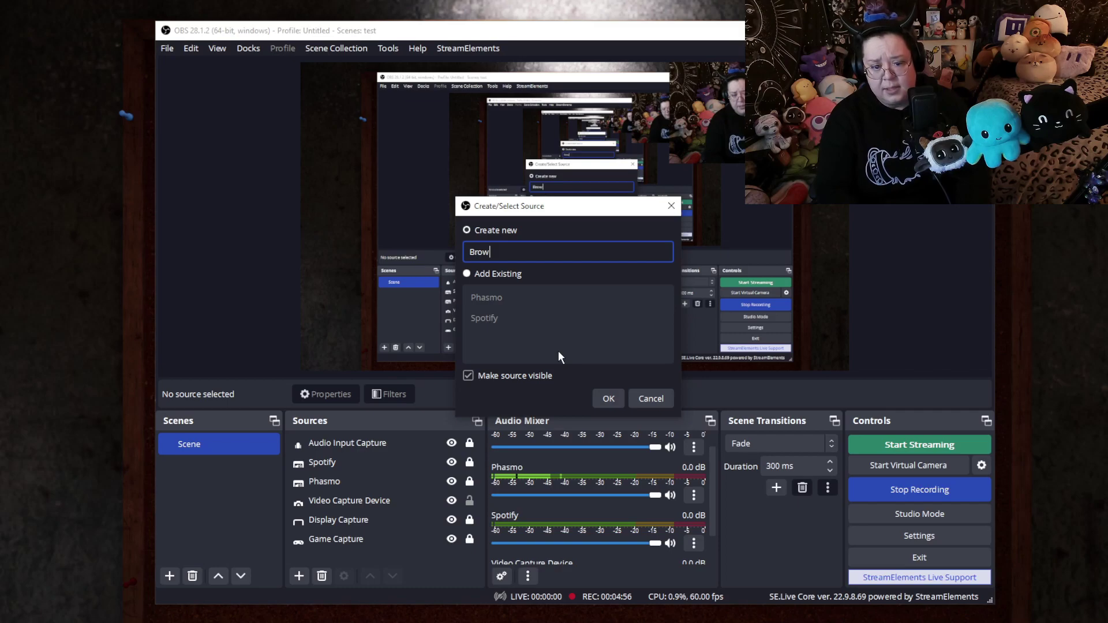
click(622, 399)
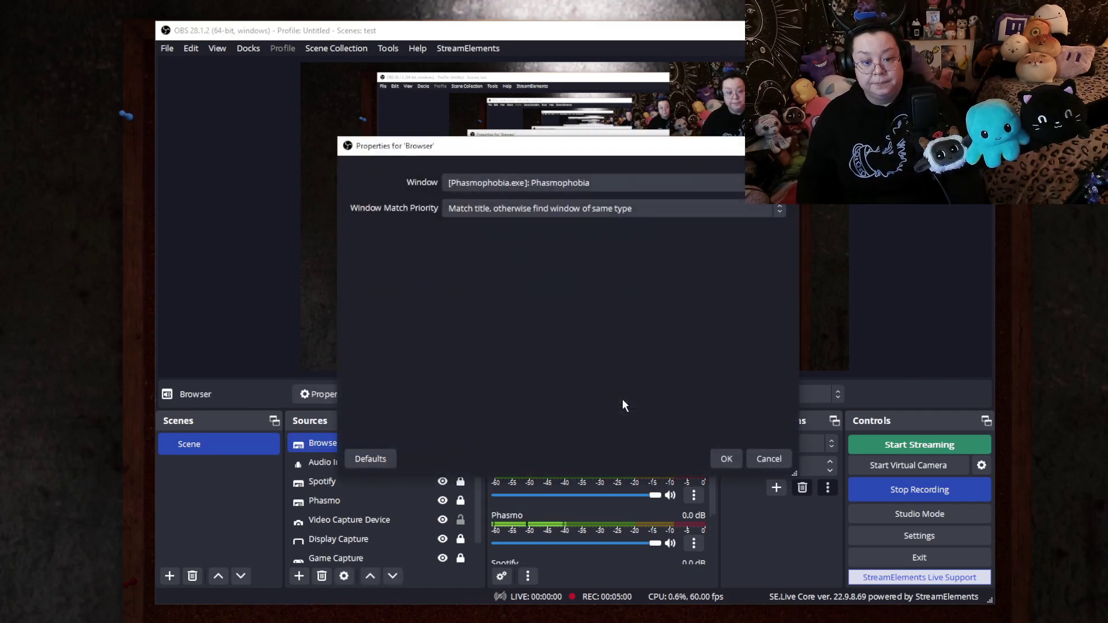
- Set the Browser source's window to [opera.exe]: GX Corner - Opera
click(583, 189)
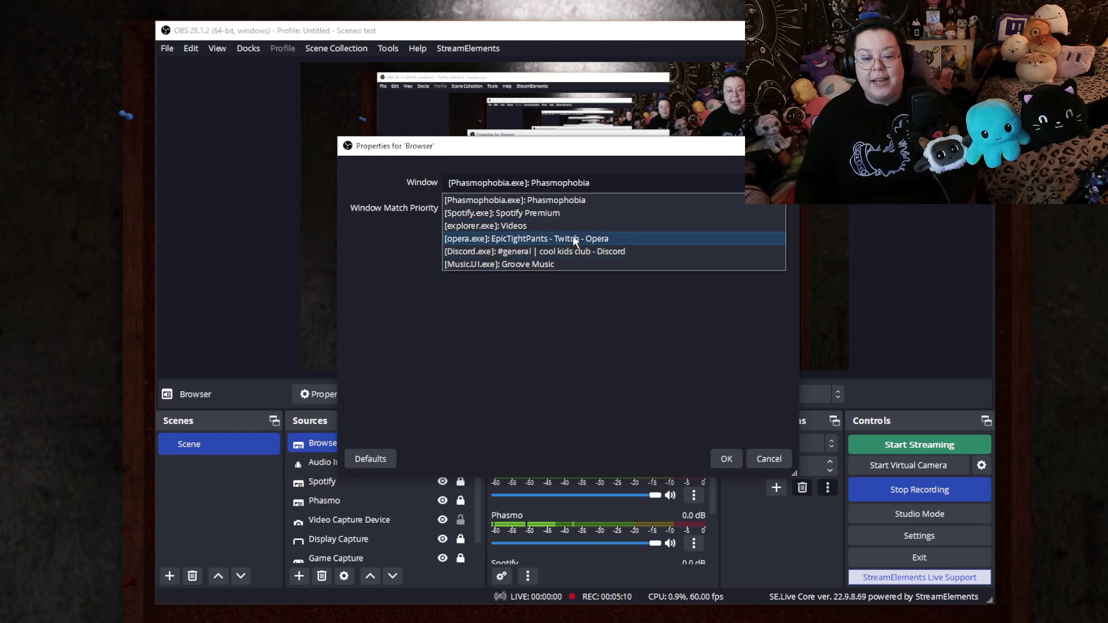
key(Escape)
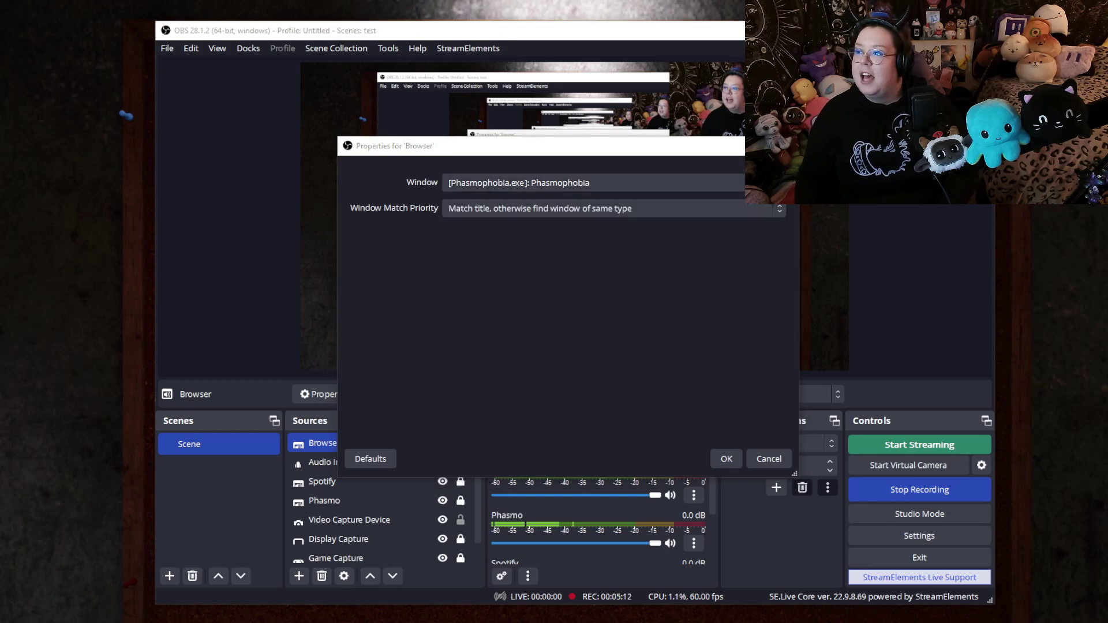
click(774, 459)
click(337, 397)
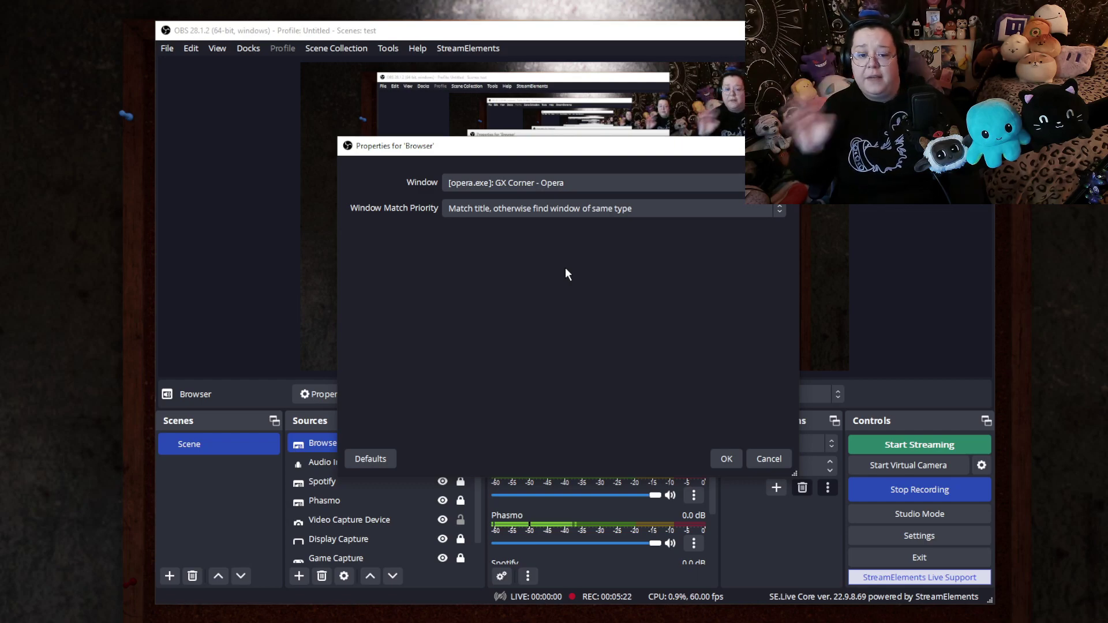
click(581, 183)
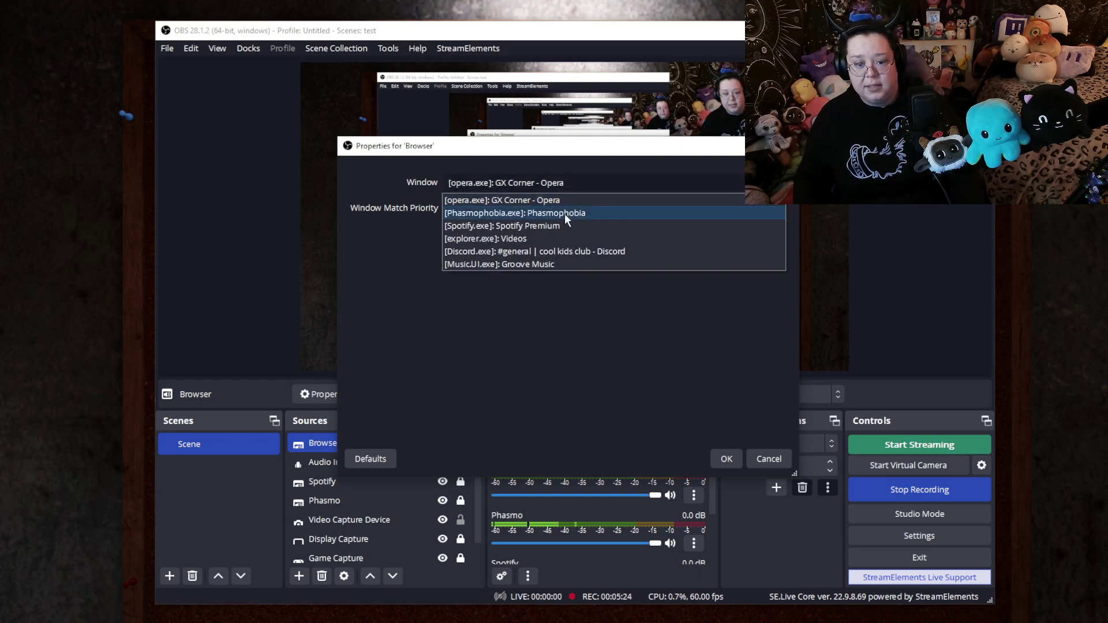
click(562, 200)
click(726, 459)
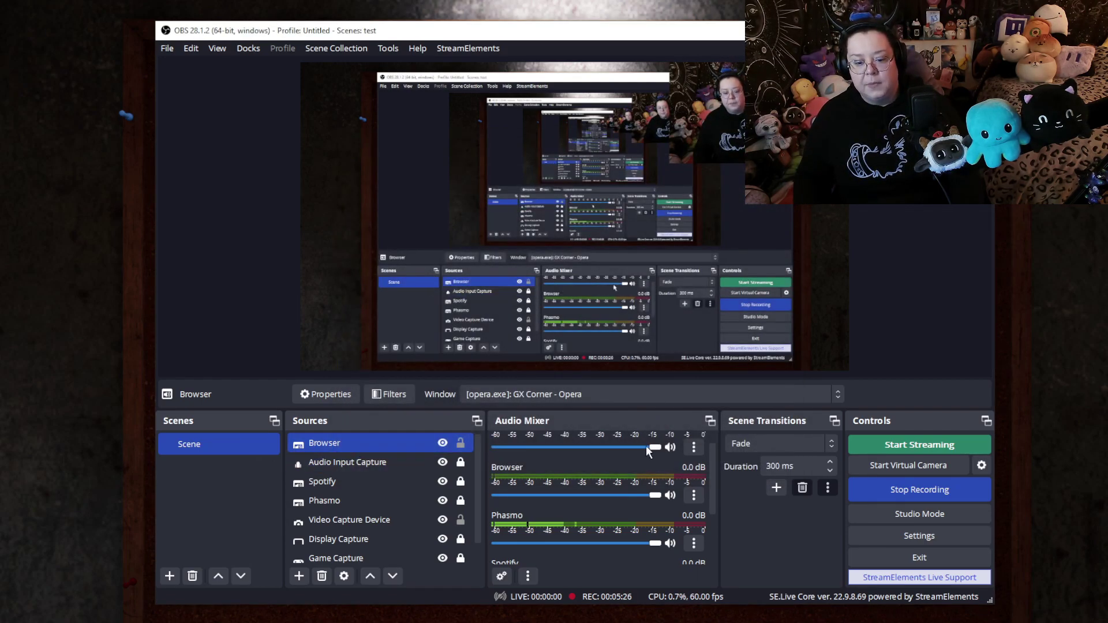
scroll(646, 446, up, 1)
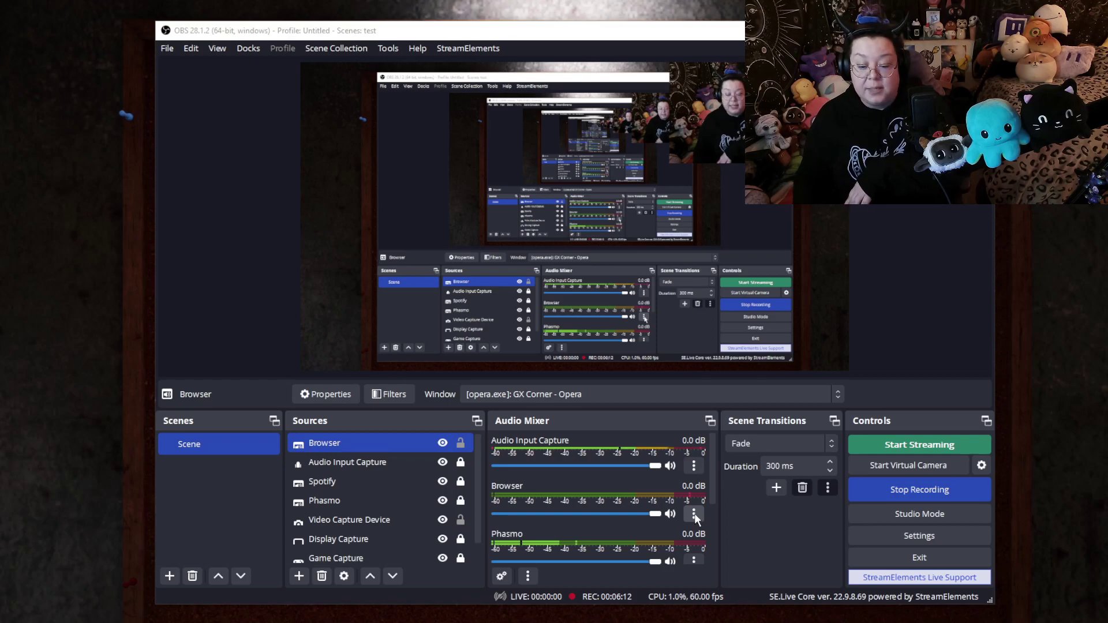
- In Advanced Audio Properties, uncheck track 2 for Spotify and Browser
click(694, 514)
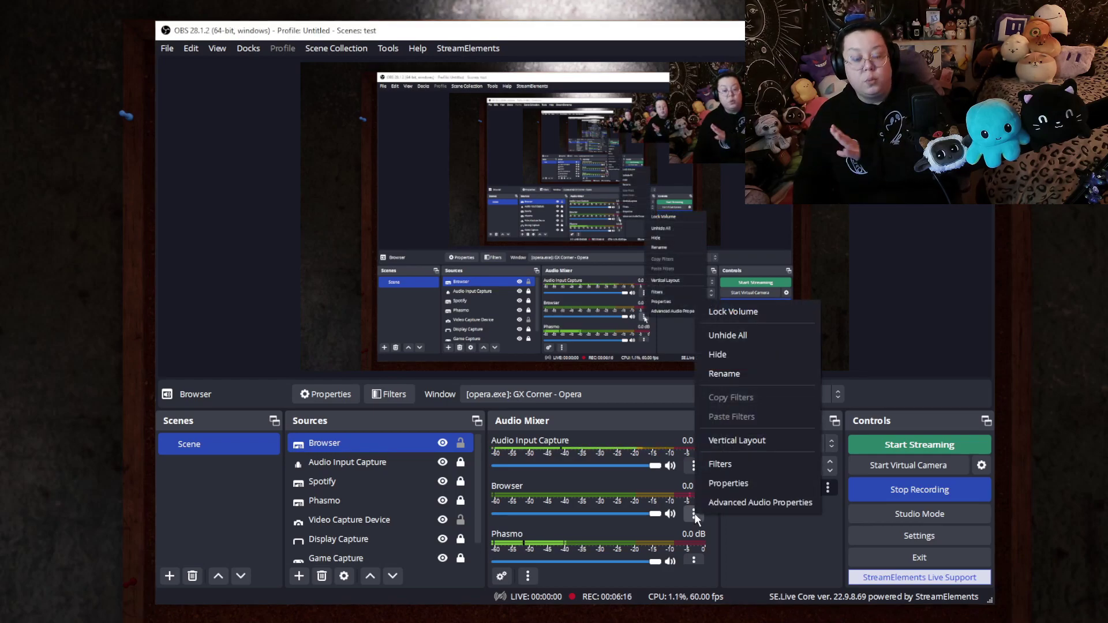
click(728, 504)
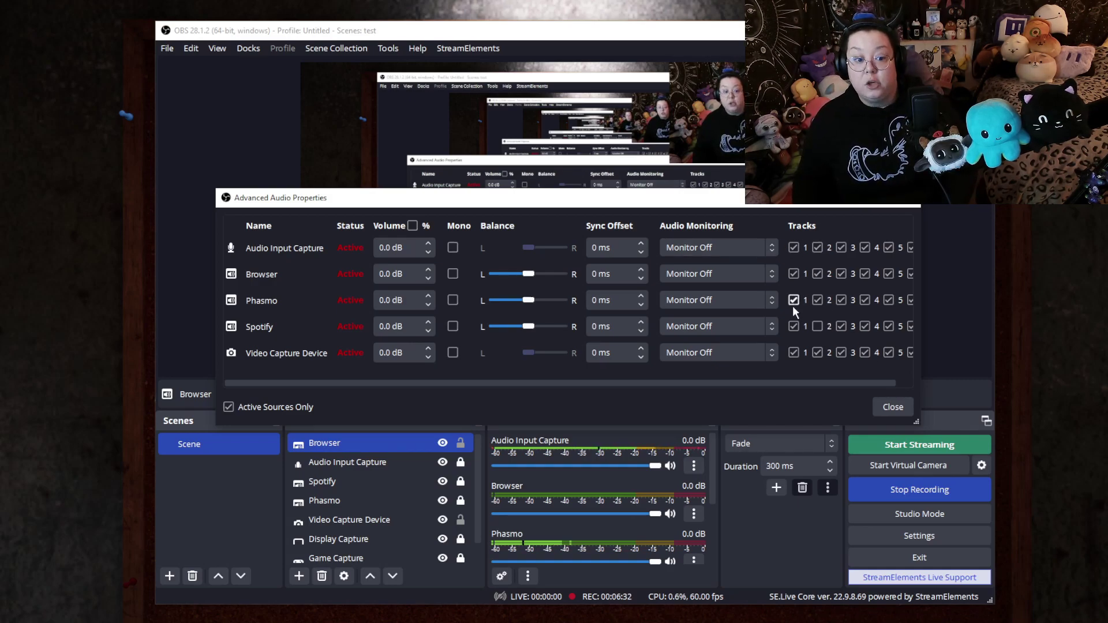
click(818, 326)
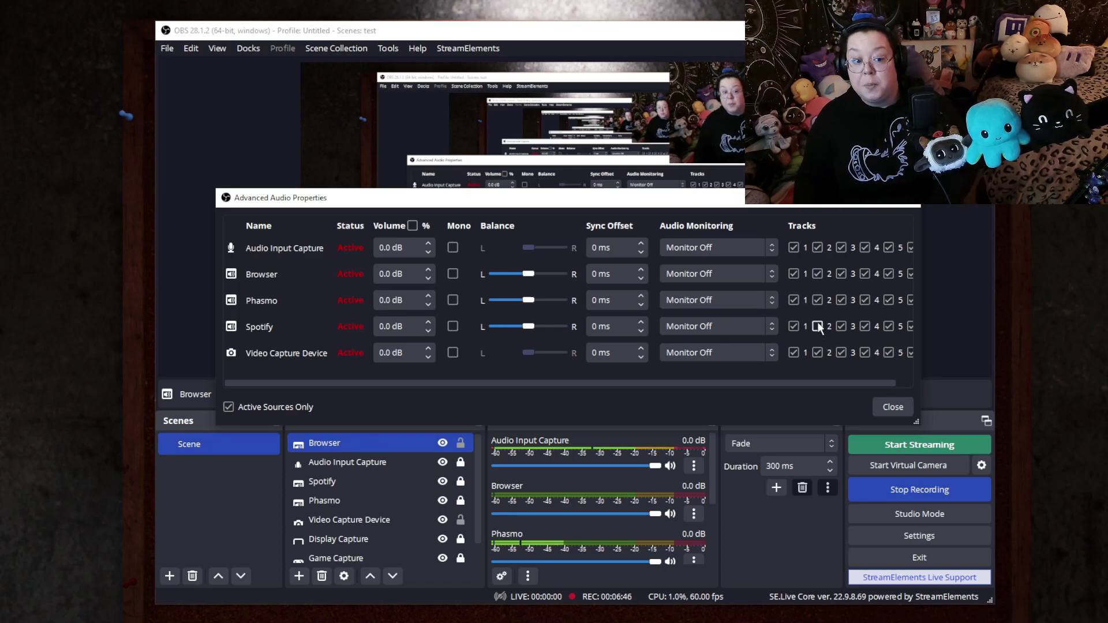
click(817, 275)
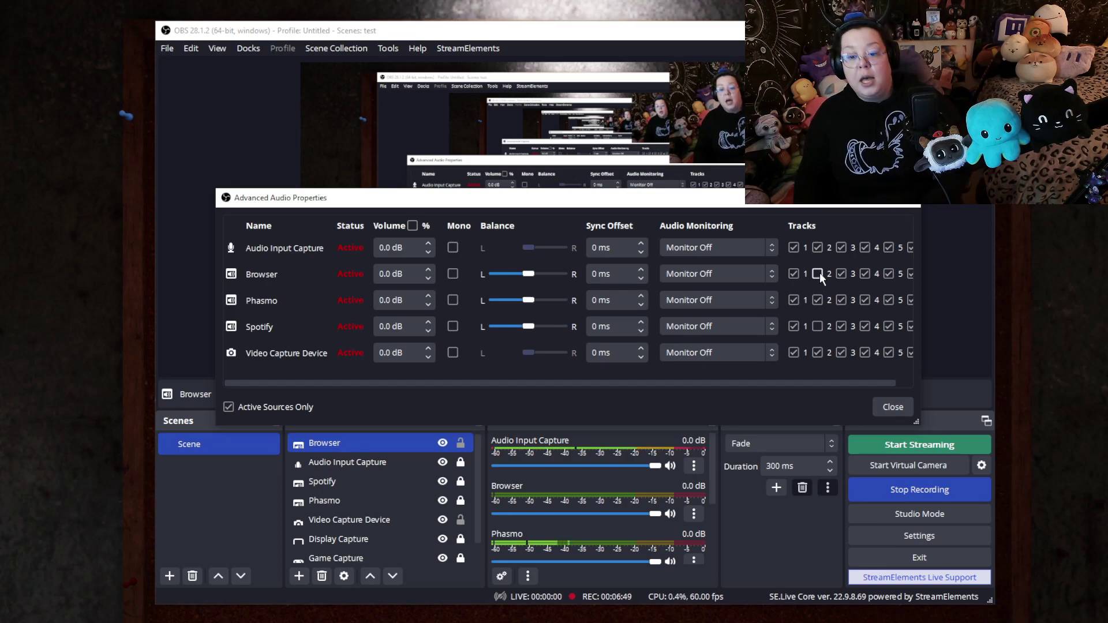
click(885, 404)
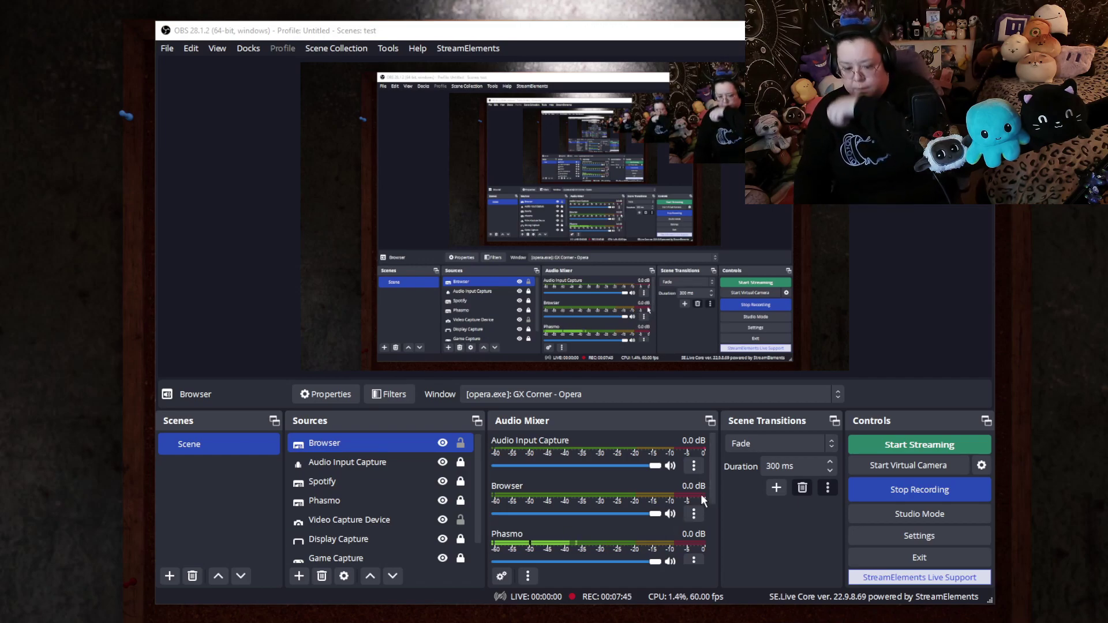
drag(708, 480, 709, 532)
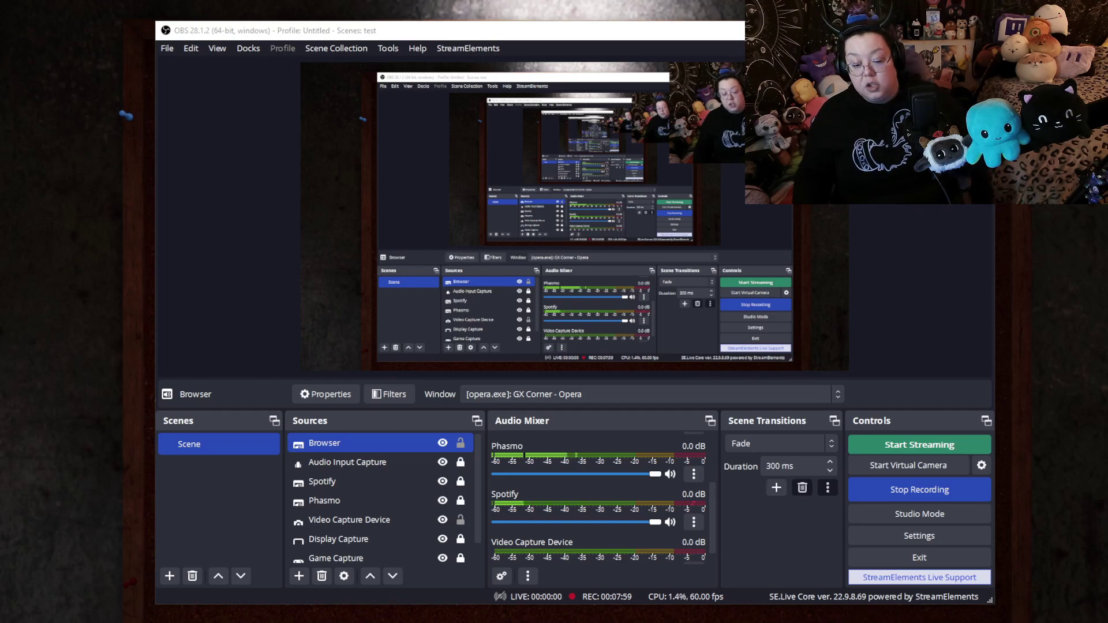
scroll(584, 487, up, 3)
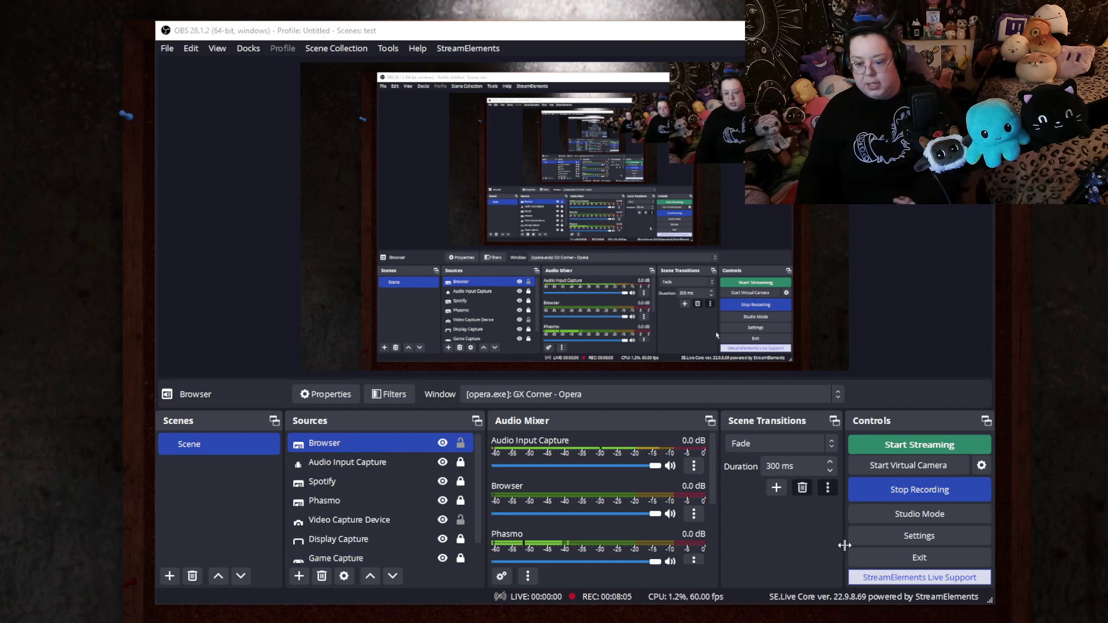
click(862, 538)
click(309, 124)
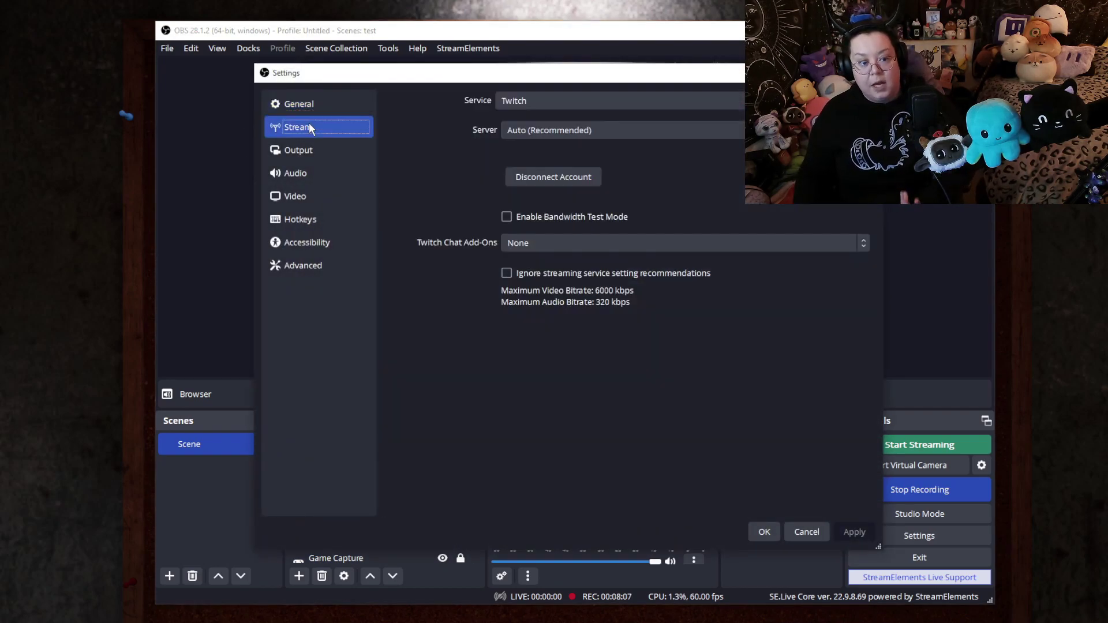
click(307, 145)
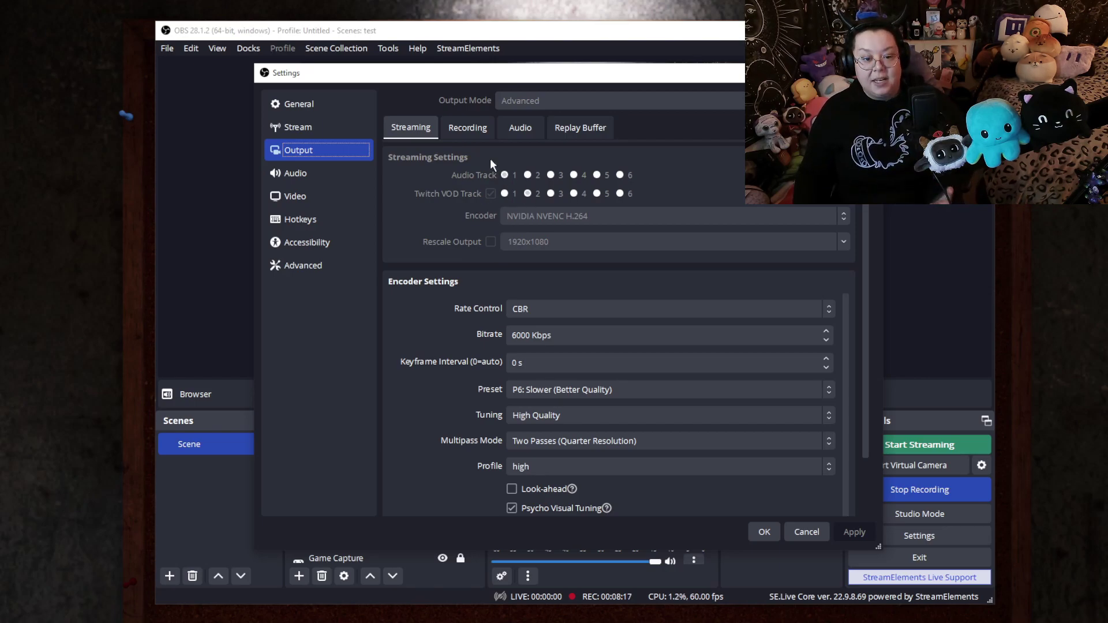
click(467, 128)
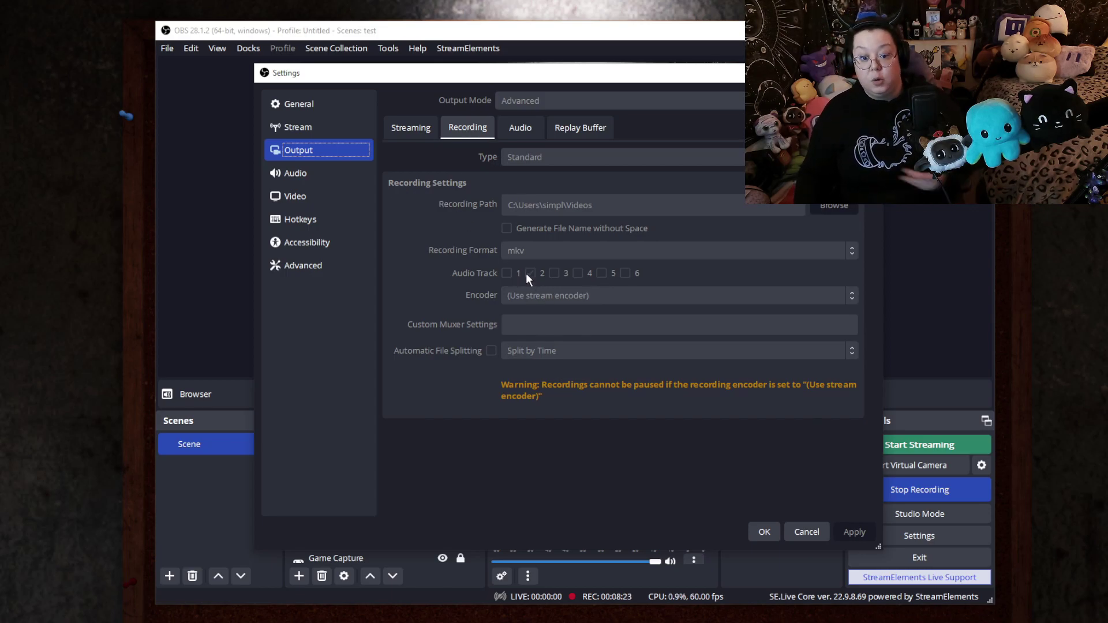
click(411, 128)
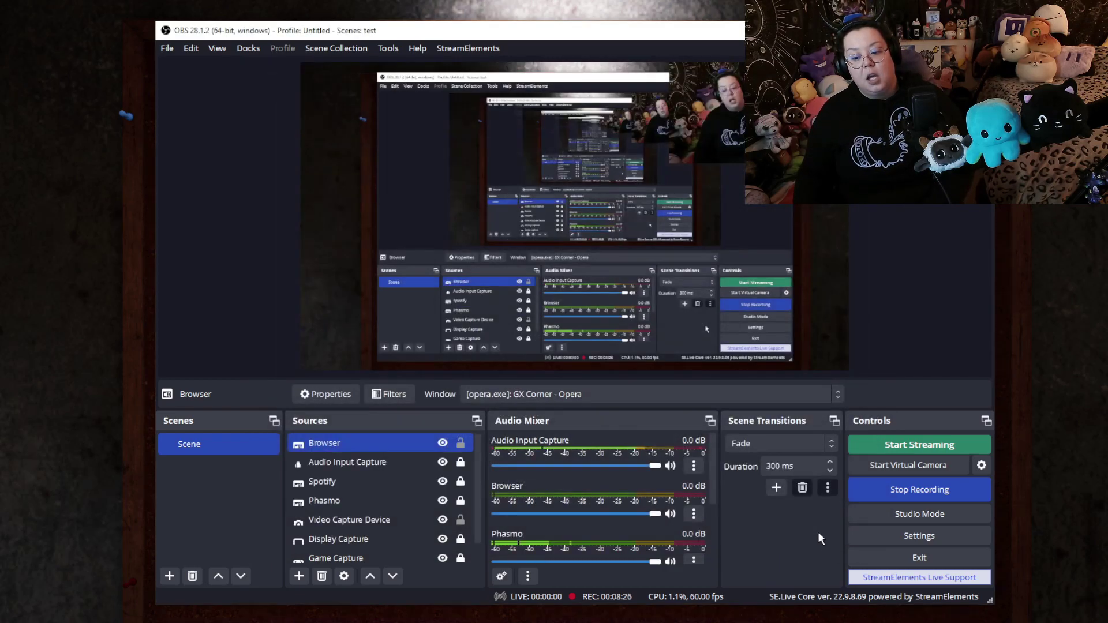
click(806, 531)
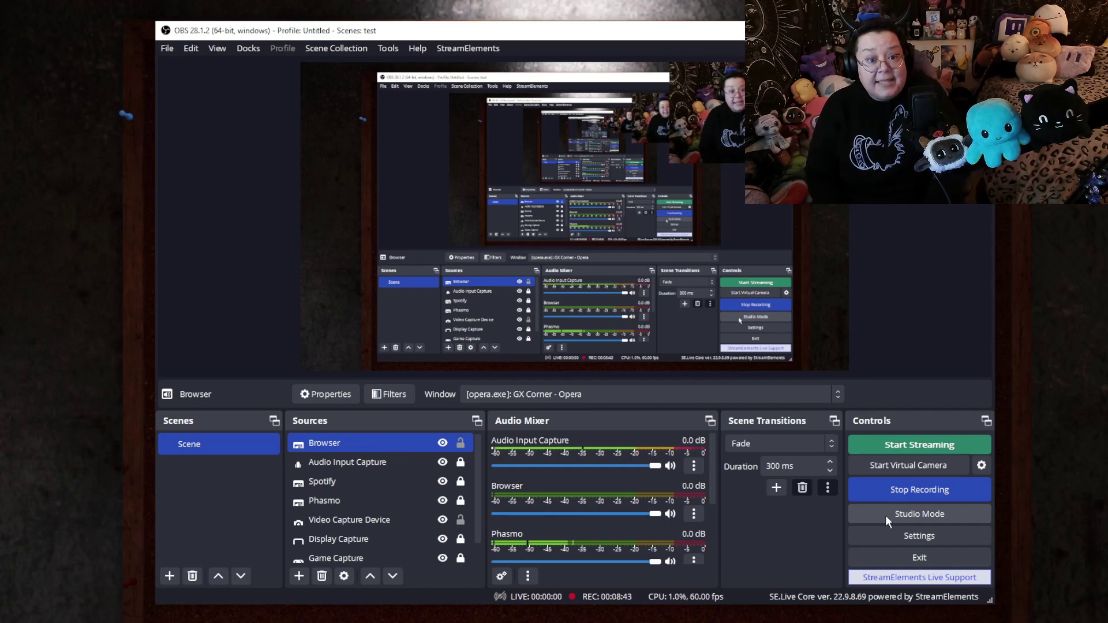
click(398, 517)
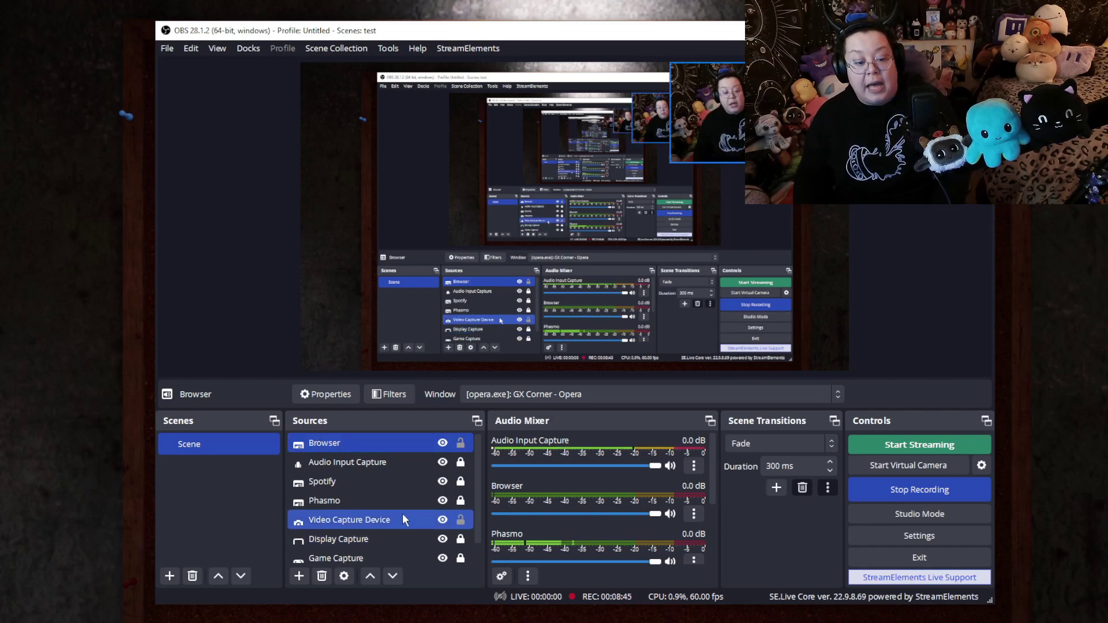
scroll(375, 507, down, 1)
key(Home)
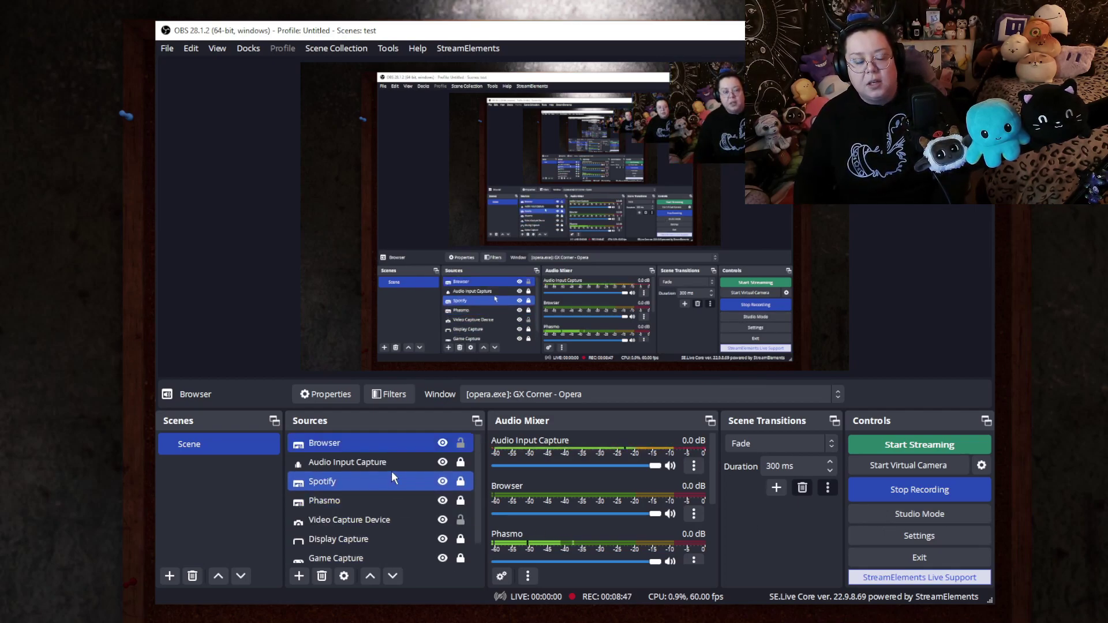
ctrl+click(388, 539)
ctrl+click(388, 540)
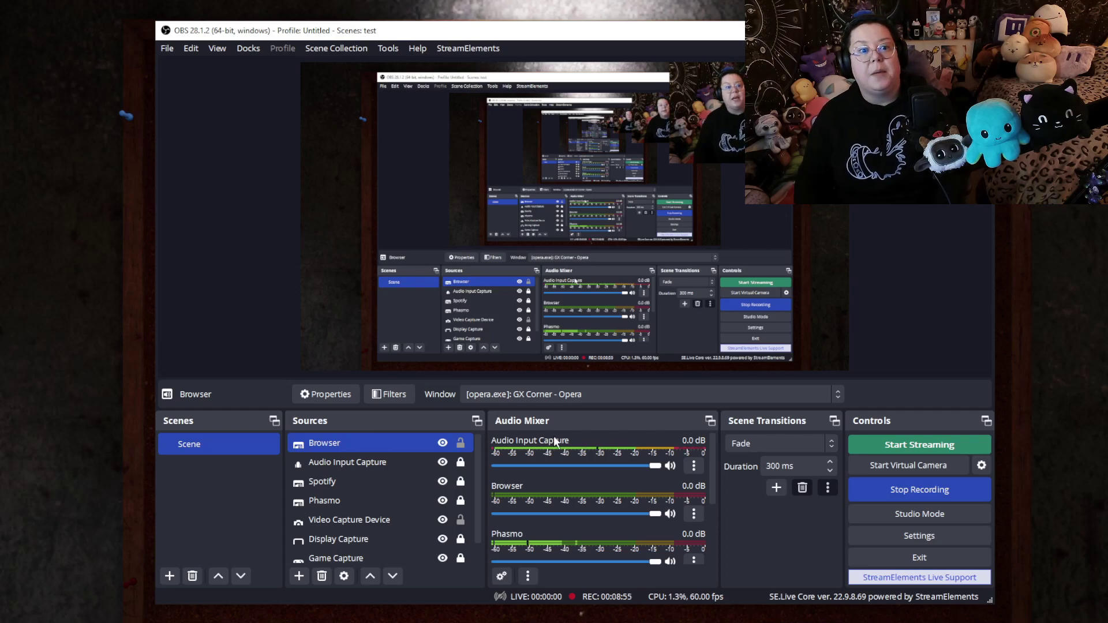
click(437, 519)
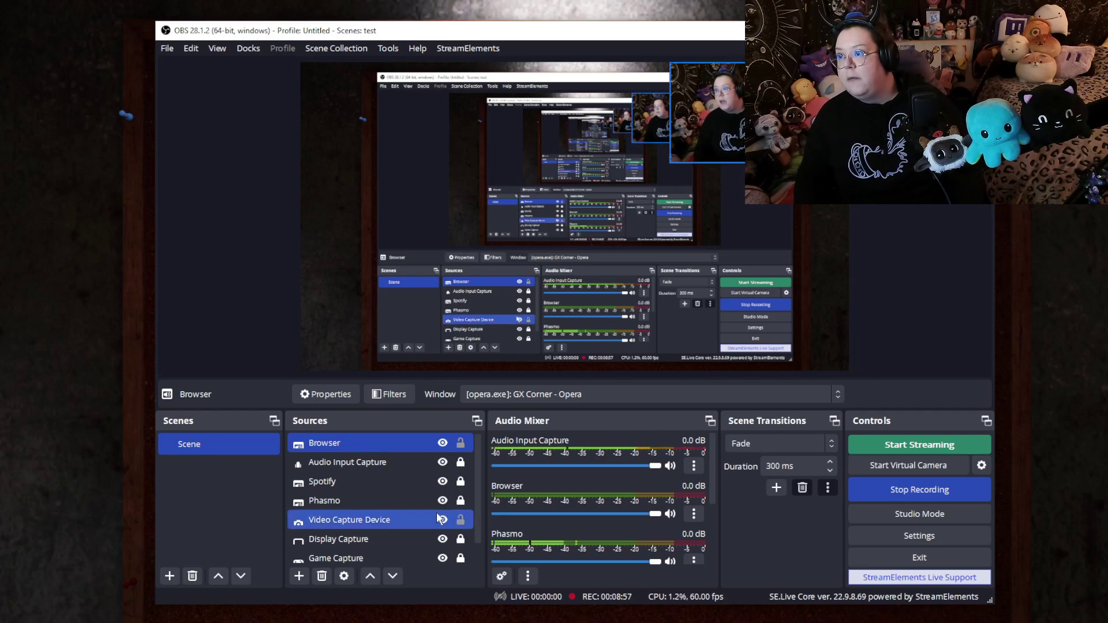
ctrl+click(469, 518)
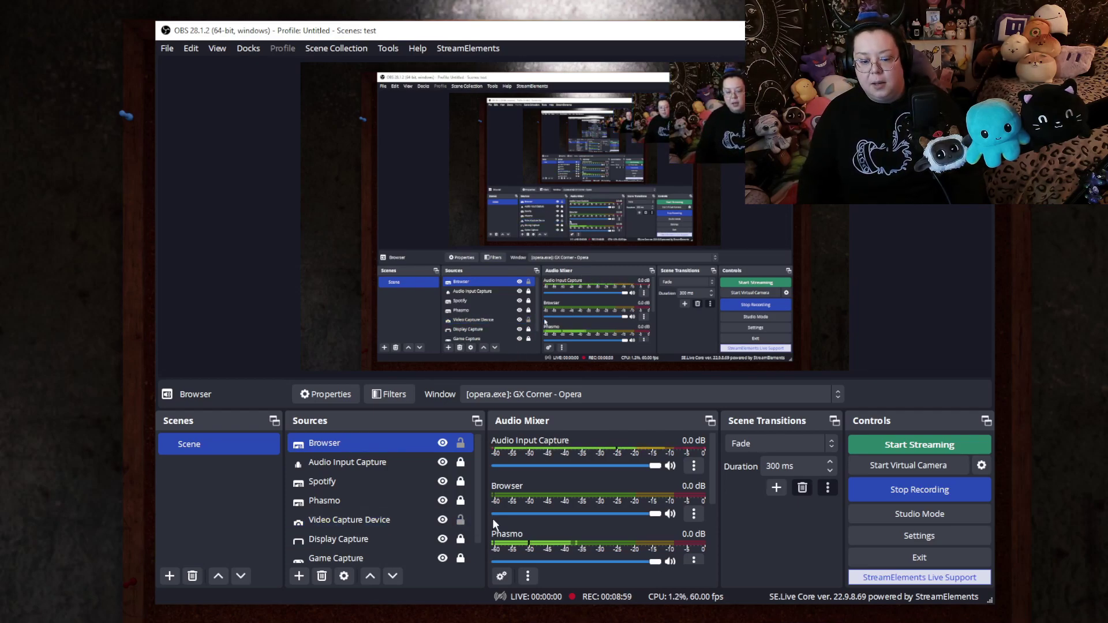
ctrl+click(359, 500)
ctrl+click(359, 499)
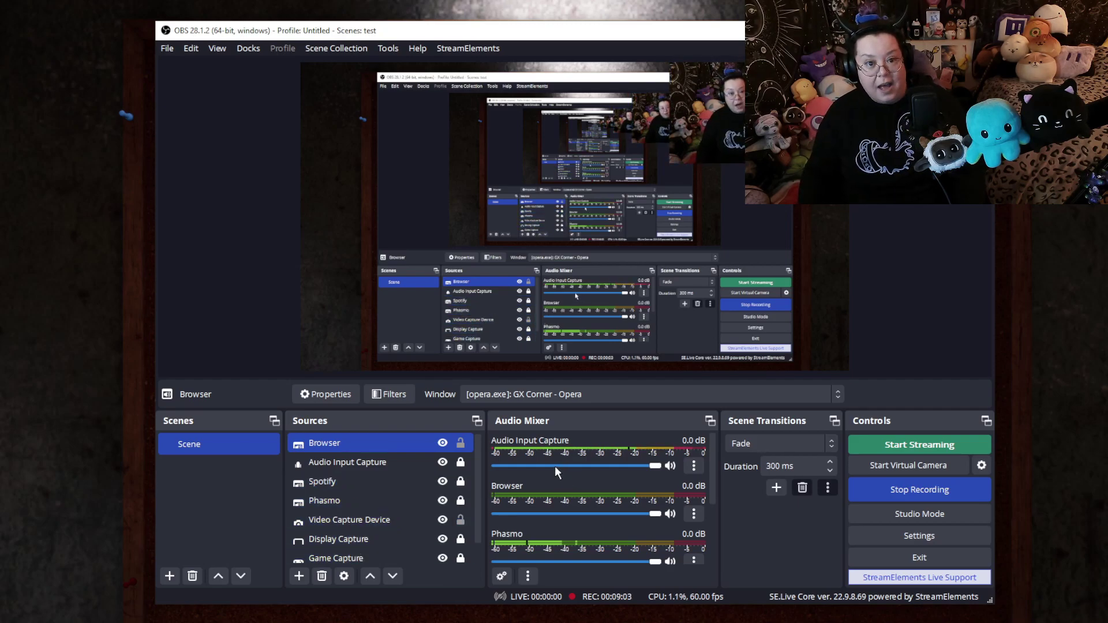
scroll(547, 455, down, 2)
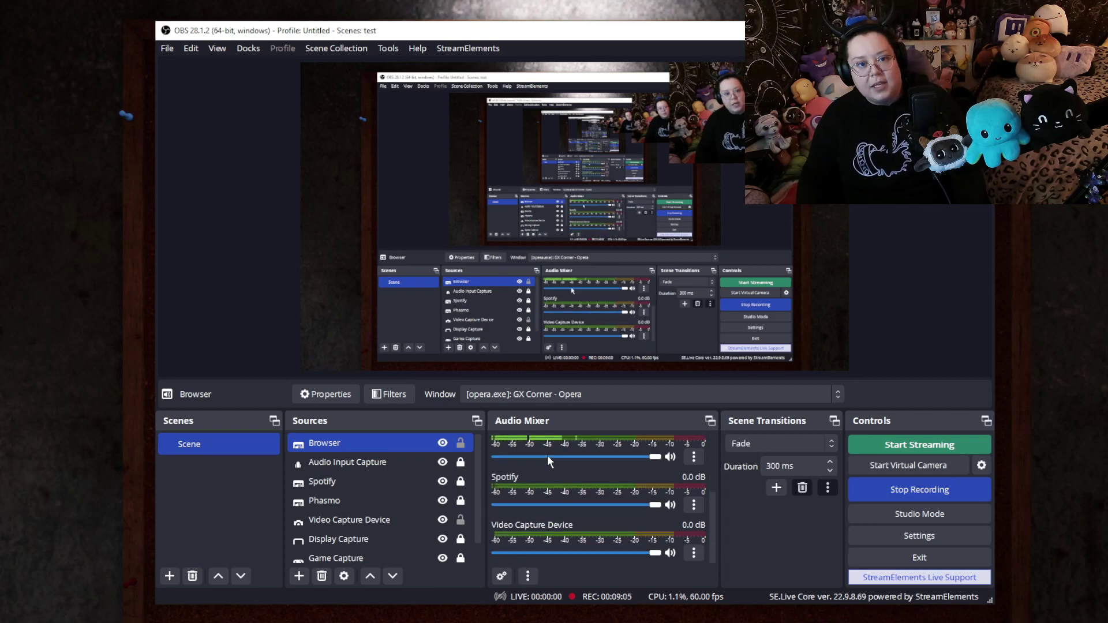
scroll(554, 455, up, 2)
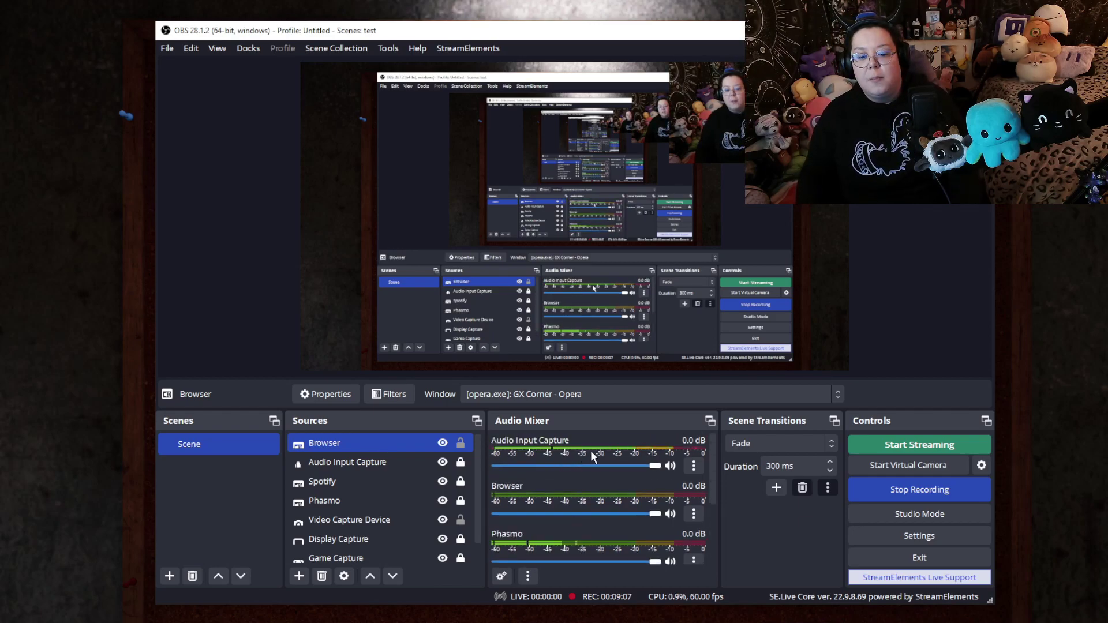
scroll(585, 451, down, 2)
click(169, 48)
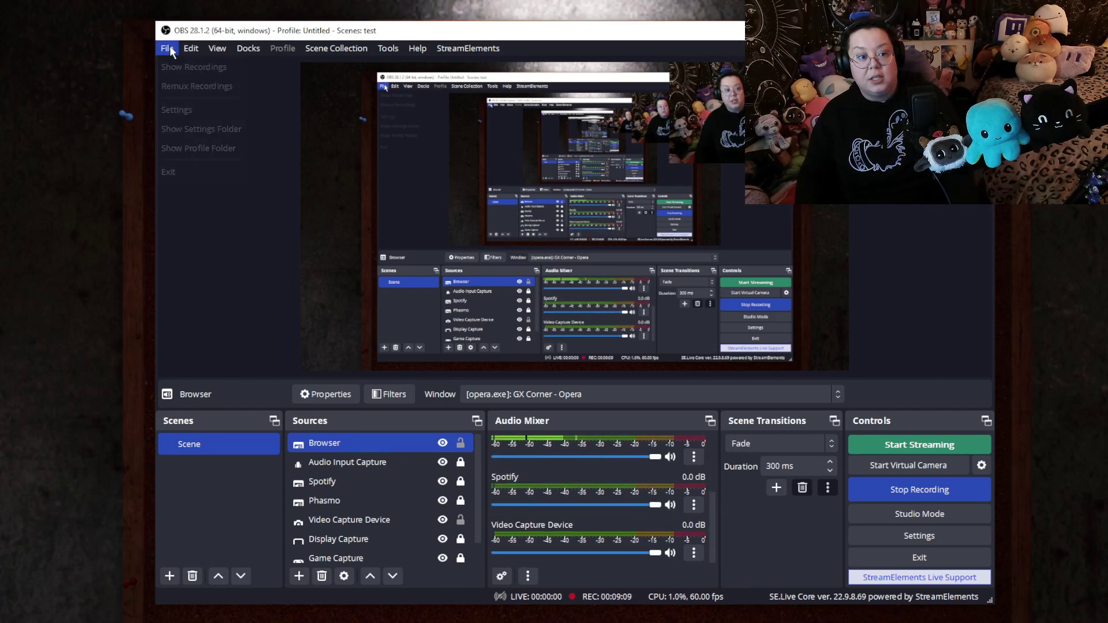
click(189, 111)
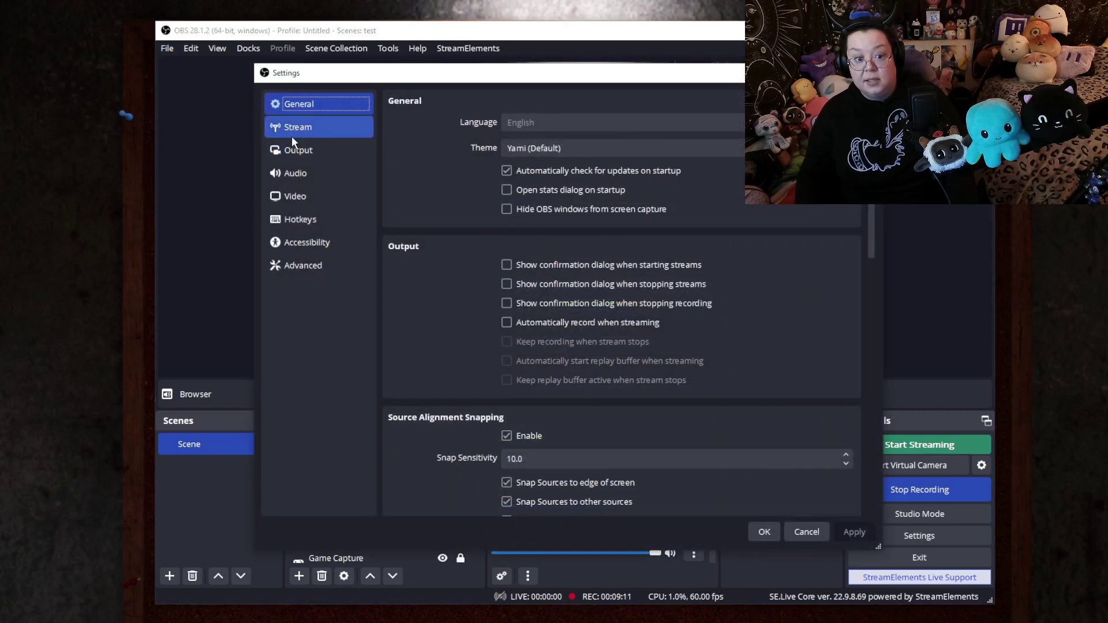
click(297, 172)
click(808, 538)
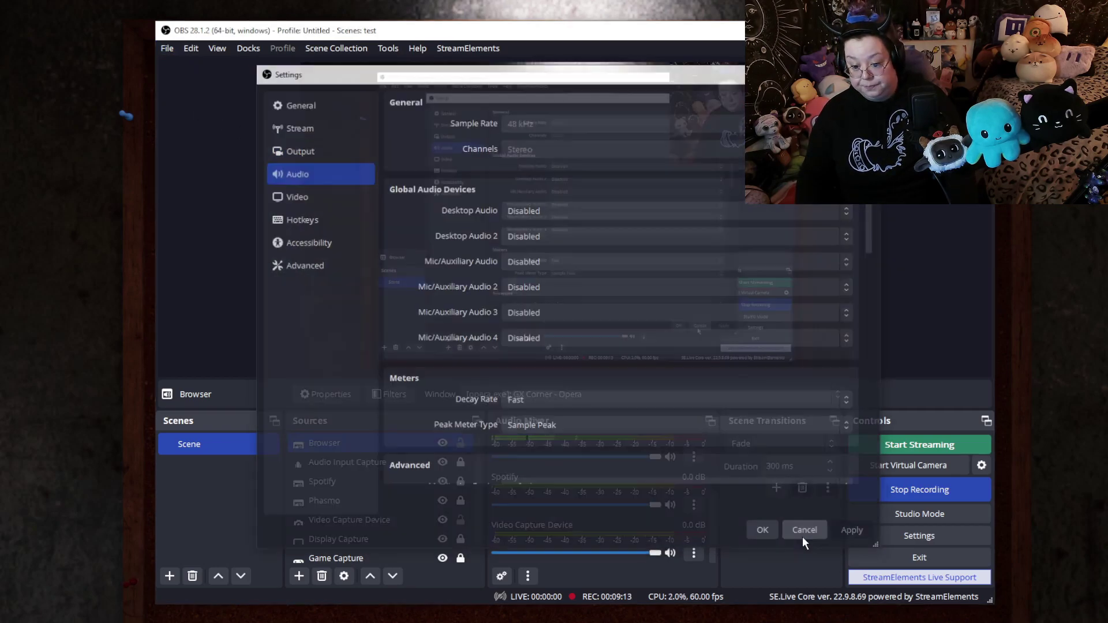